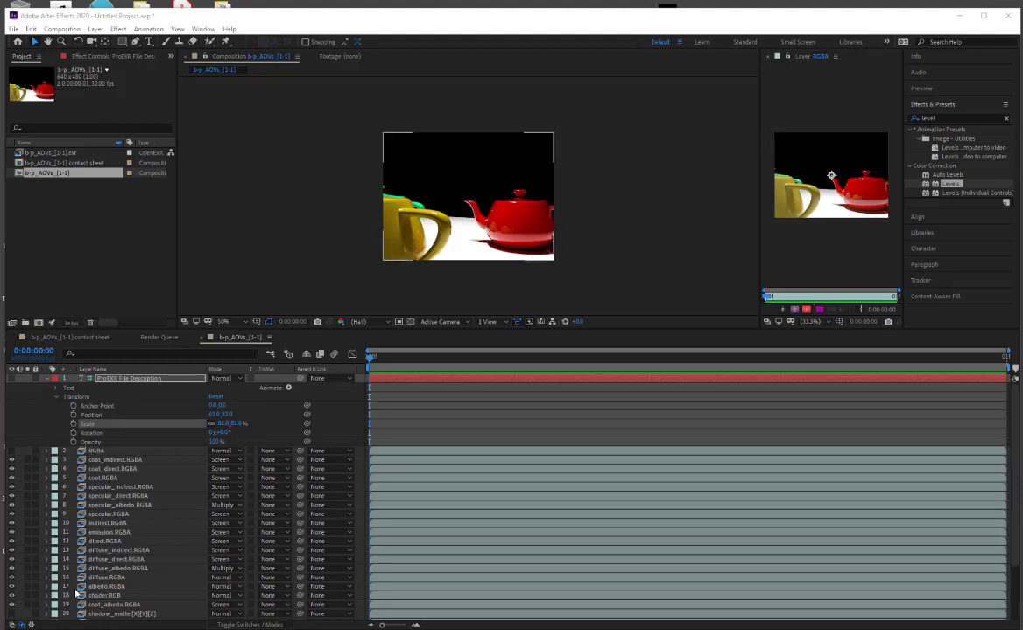
Examine the EXtractoR channel assignments on the layers from RGBA and coat_indirect.RGBA down to specular.RGBA.
click(96, 452)
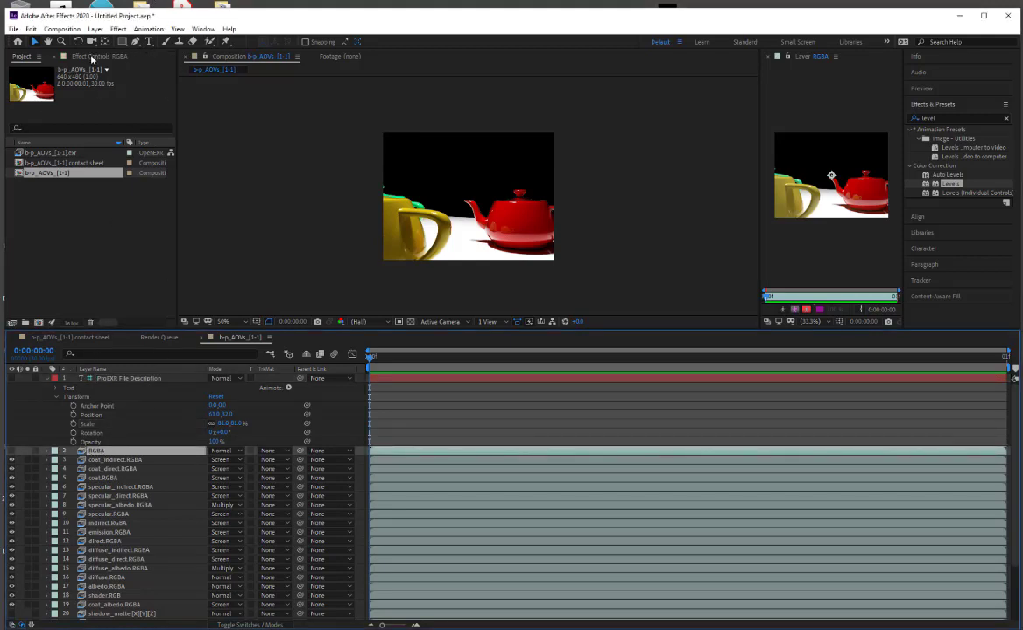
click(91, 57)
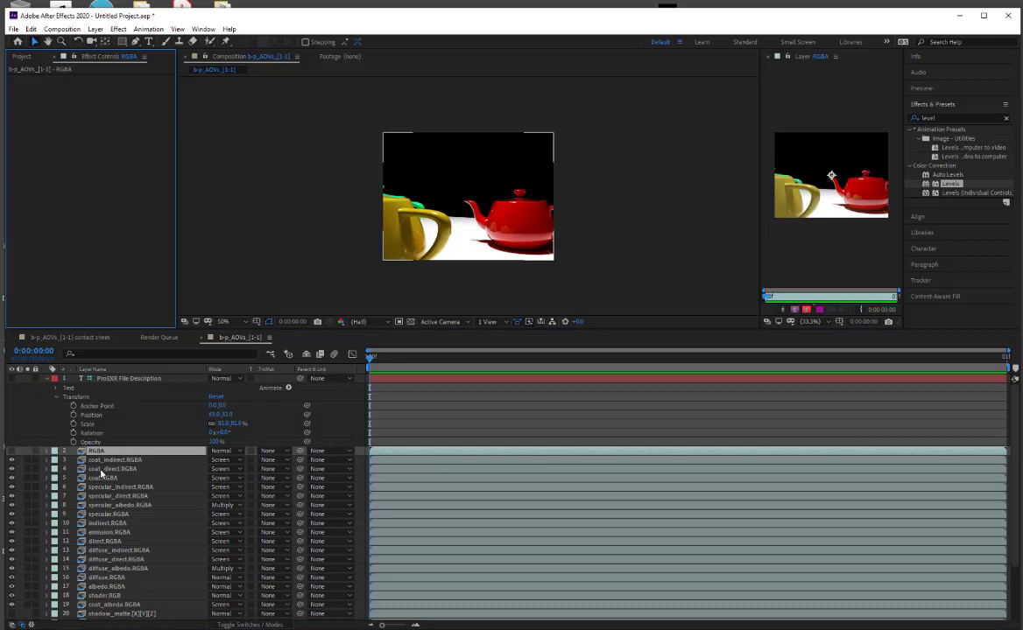
click(101, 461)
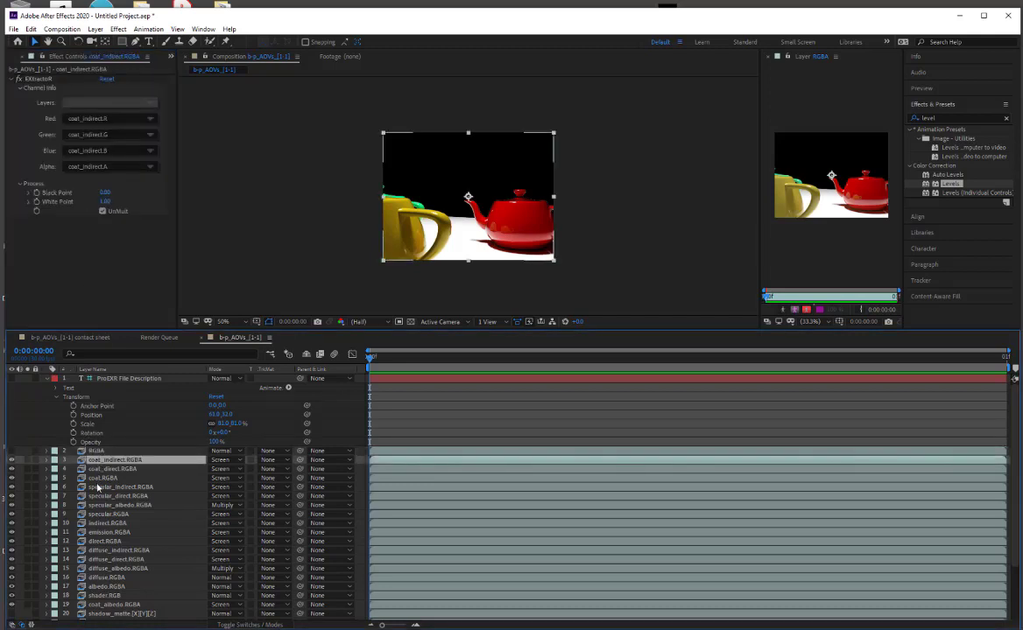
key(ctrl+Down)
key(ctrl+Down)
key(ctrl+Down)
key(ctrl+Down)
key(ctrl+Down)
key(ctrl+Down)
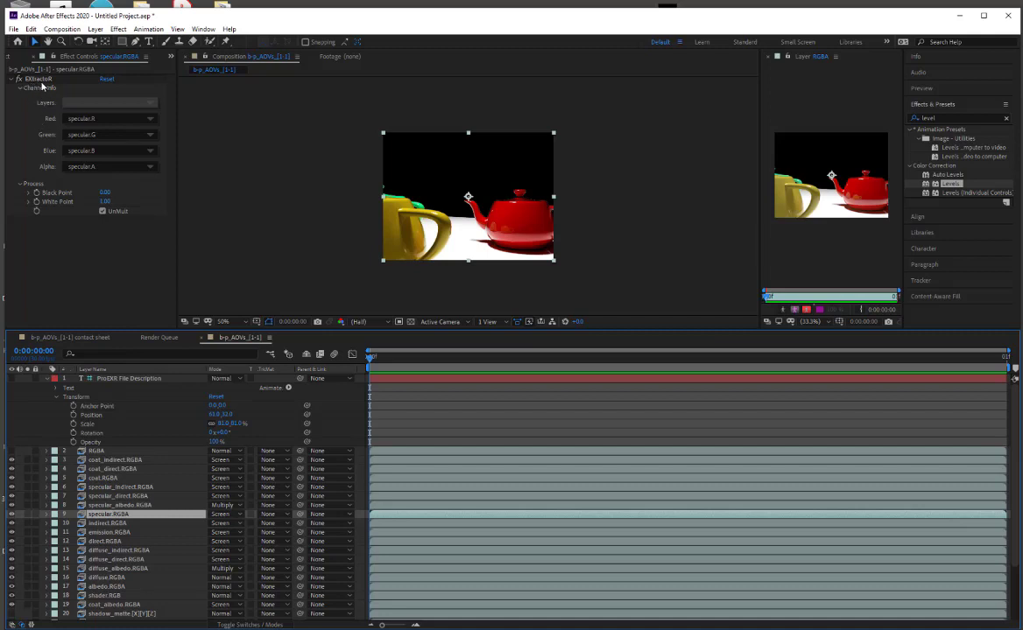
Filter the effects library by "ext" to find the EXtractoR effect.
click(920, 118)
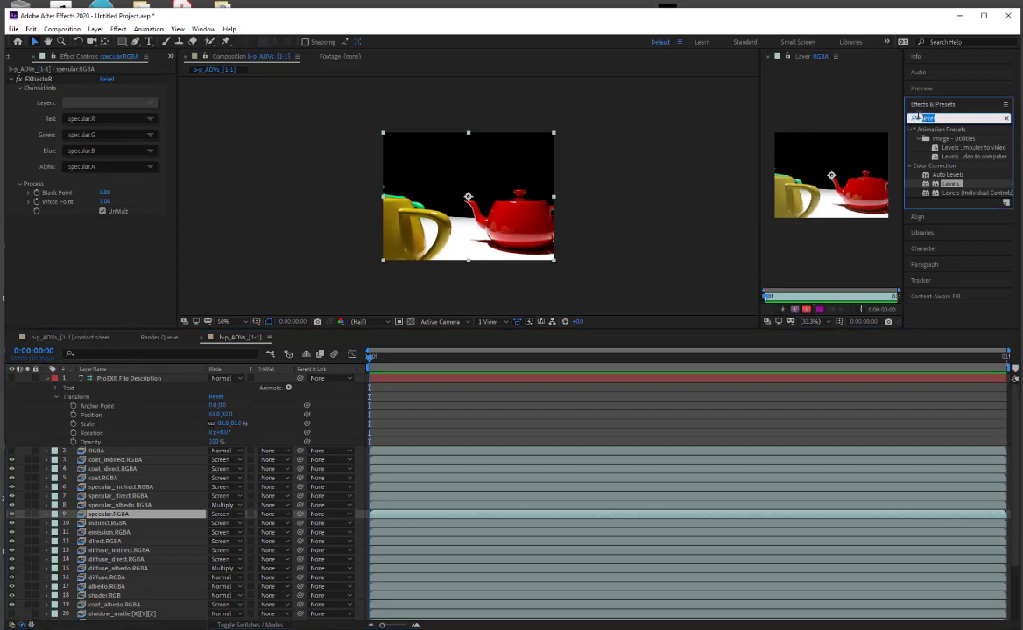
text(ex)
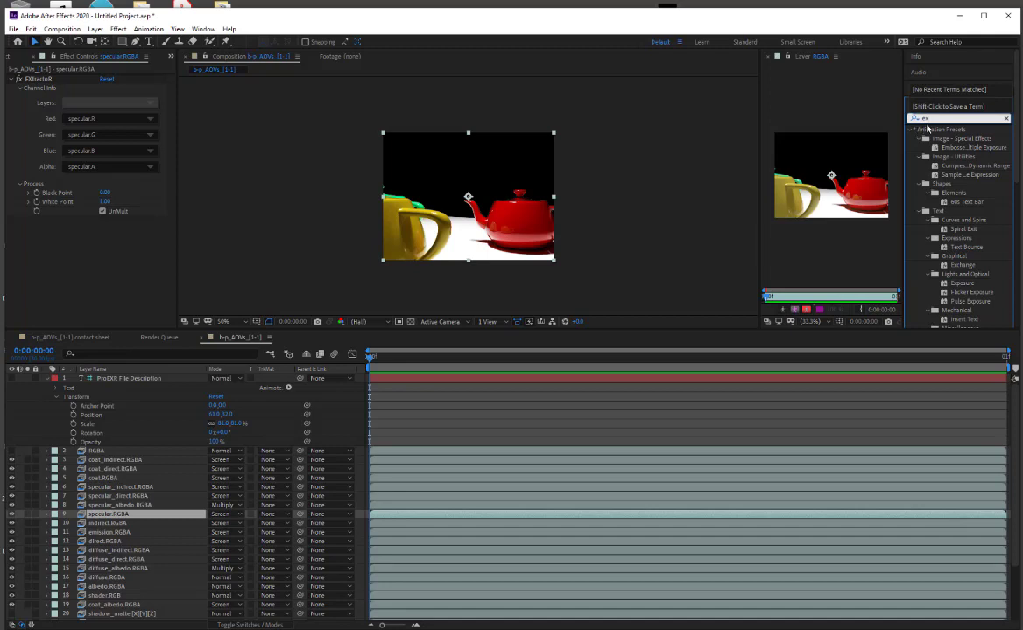
text(t)
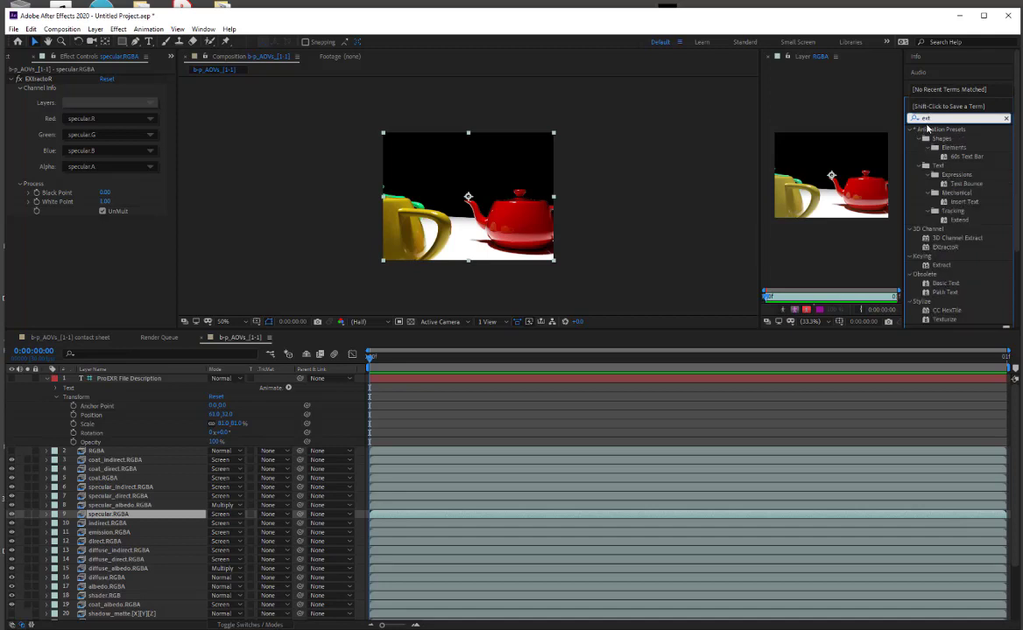
key(Return)
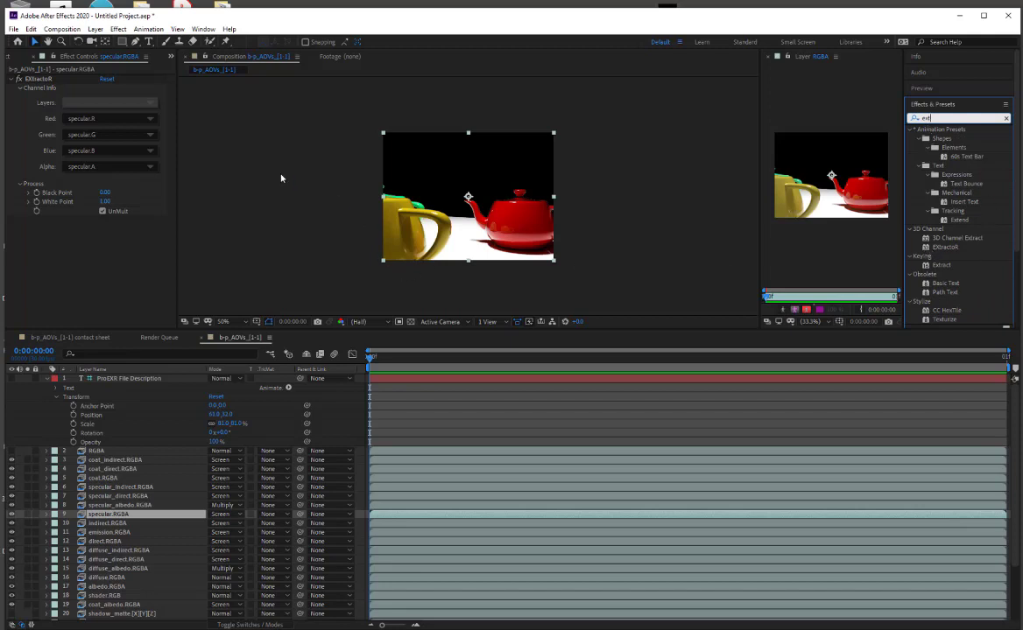
Examine the EXtractoR channel assignments on the layers between indirect.RGBA and shader.RGB.
click(96, 522)
click(92, 532)
click(92, 550)
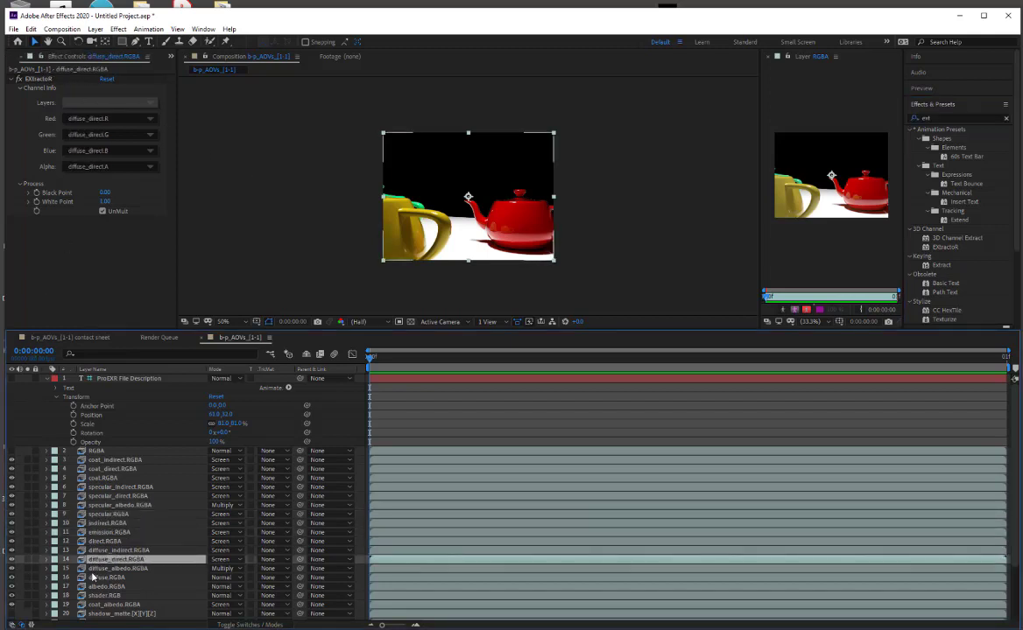
click(94, 568)
click(98, 595)
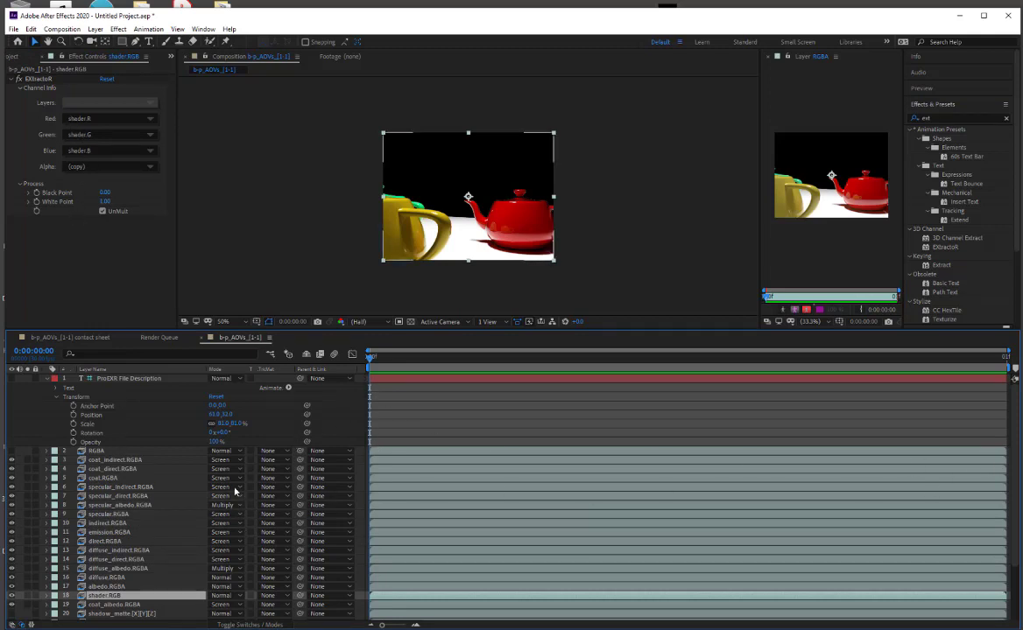
Make the shadow_matte layer visible and solo it temporarily to inspect its pass.
scroll(215, 478, down, 3)
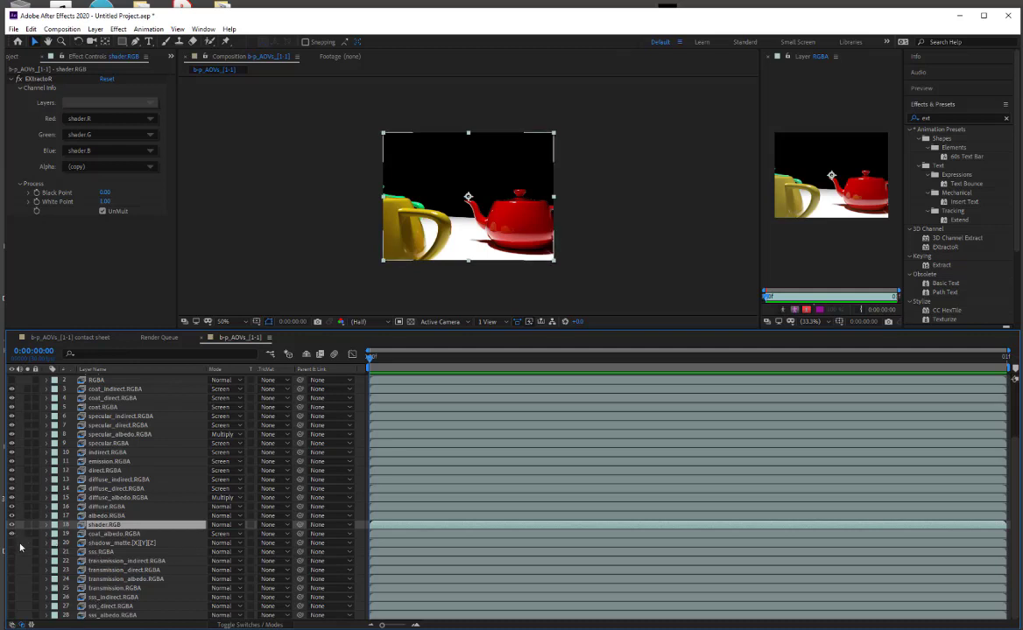
click(15, 544)
click(27, 544)
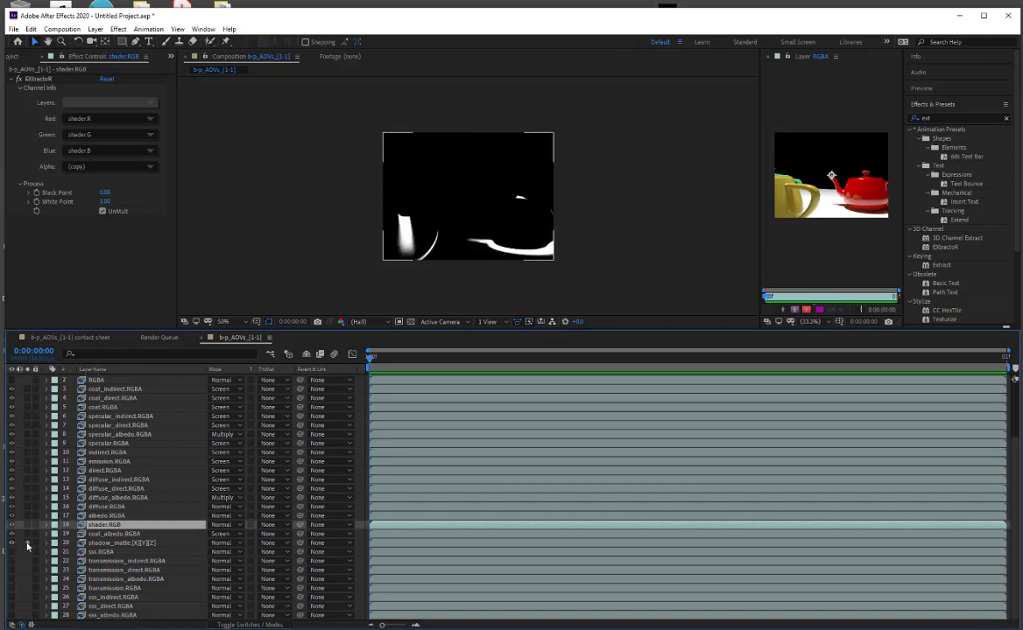
click(27, 544)
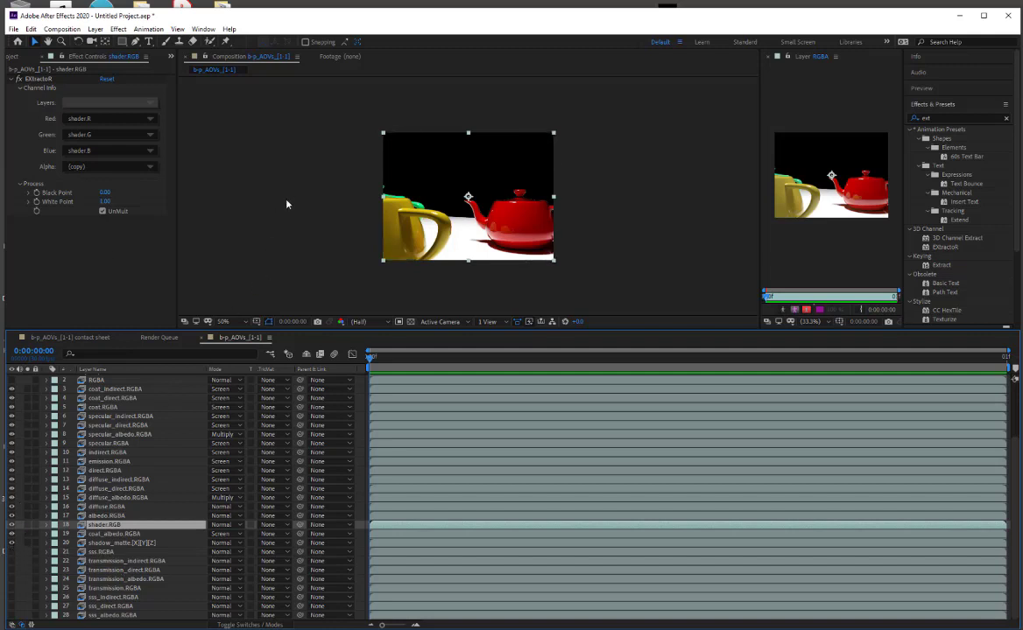
Show and solo the ProEXR File Description layer, shift its text upward to read the attributes, and hide it again.
scroll(139, 441, up, 2)
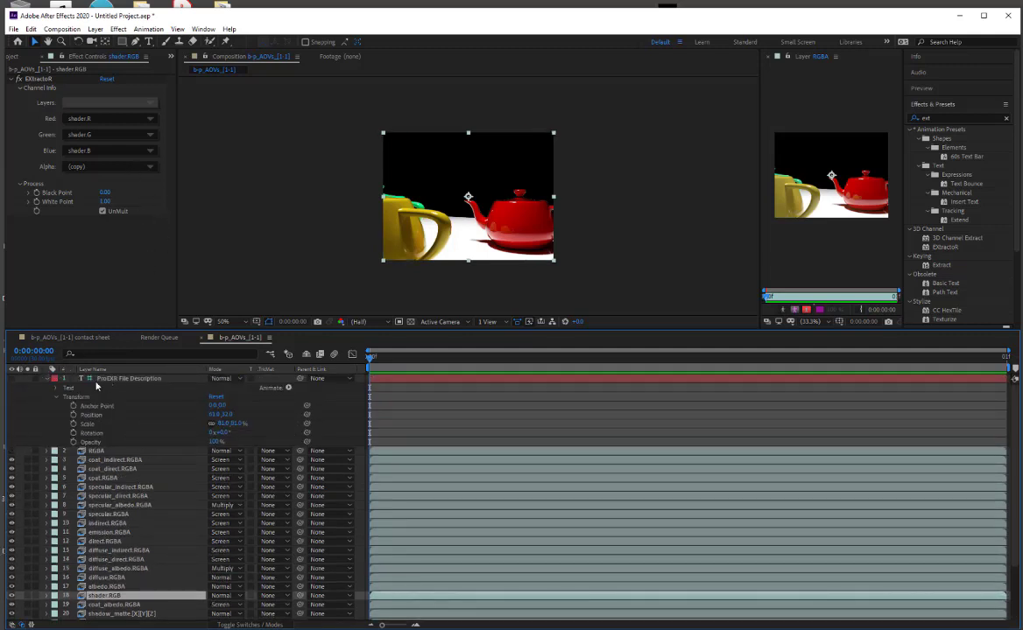
click(12, 378)
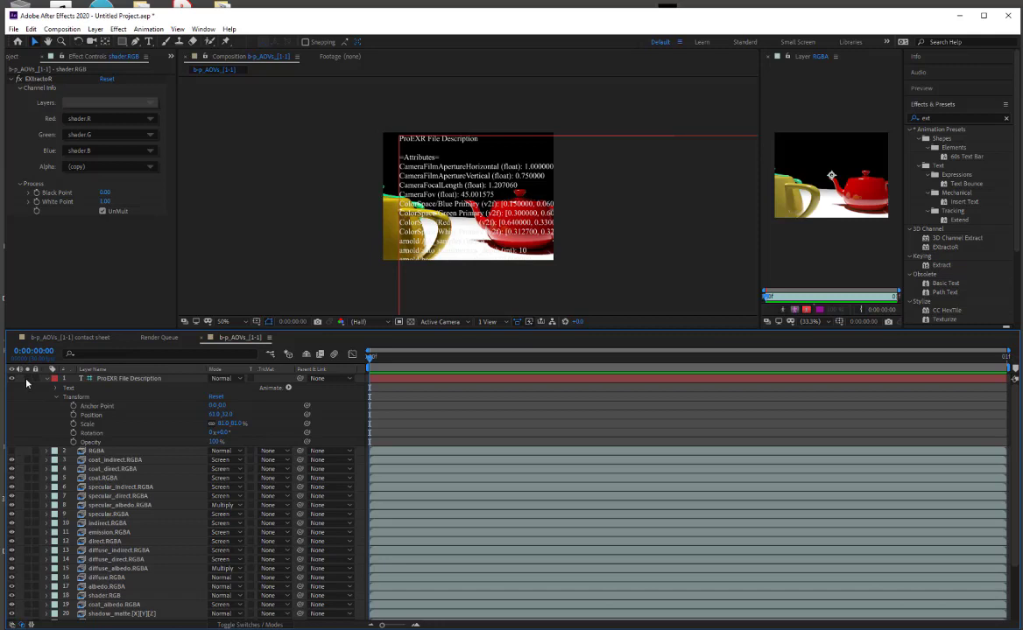
click(27, 378)
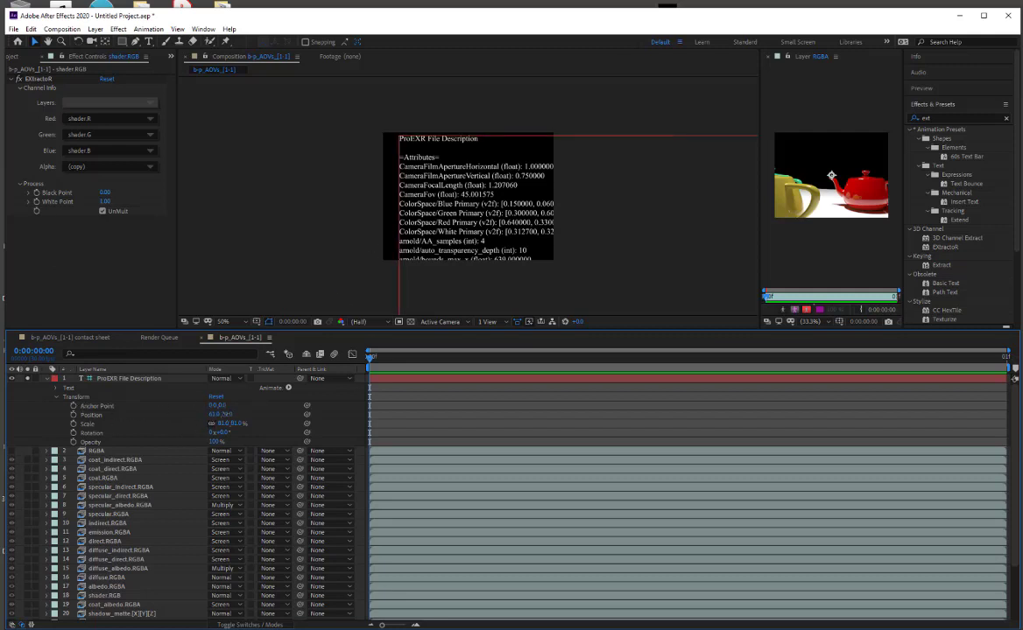
drag(226, 416, 149, 416)
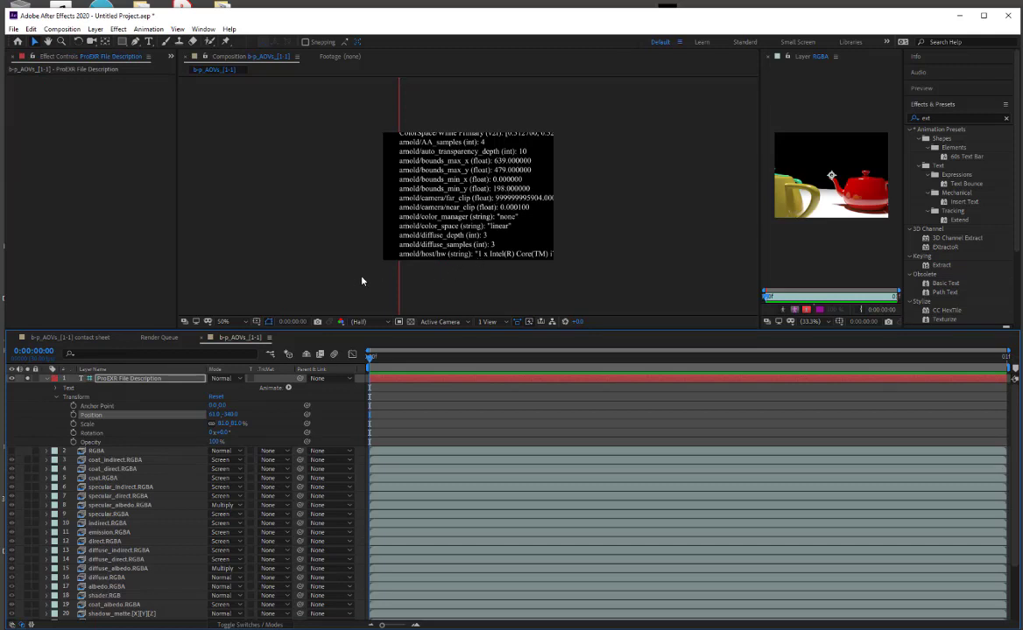
click(14, 380)
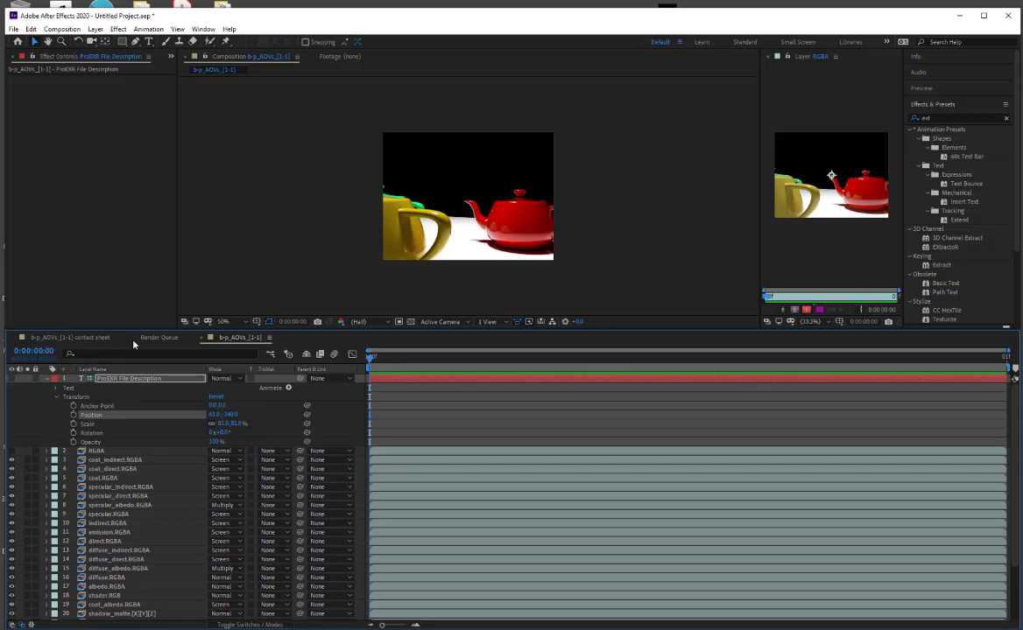
Delete the EXR footage, its contact sheet and the AOVs composition from the project.
click(92, 451)
click(36, 58)
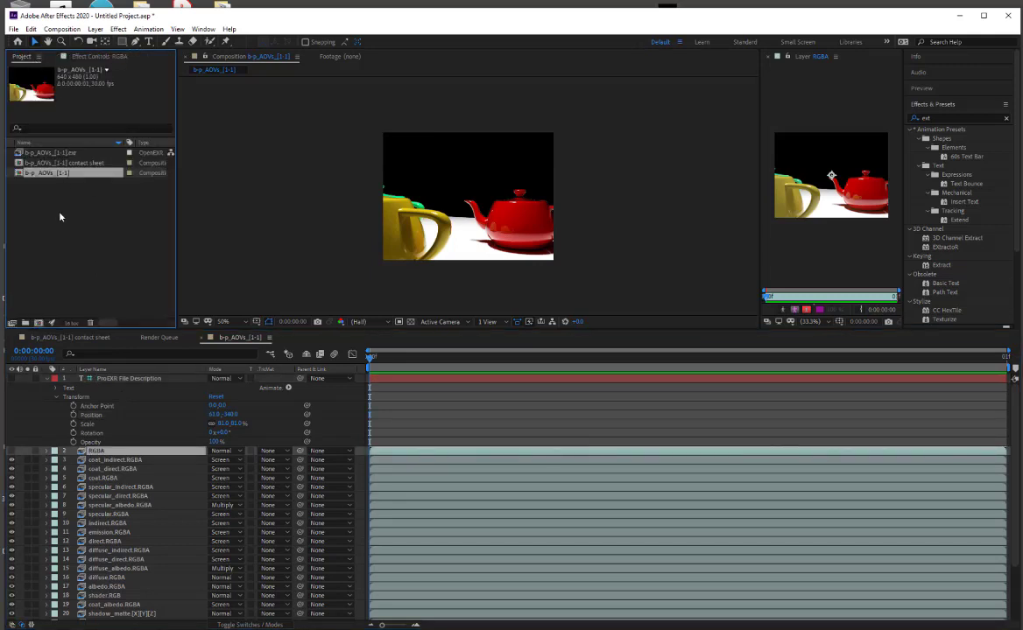
drag(60, 217, 9, 151)
key(Delete)
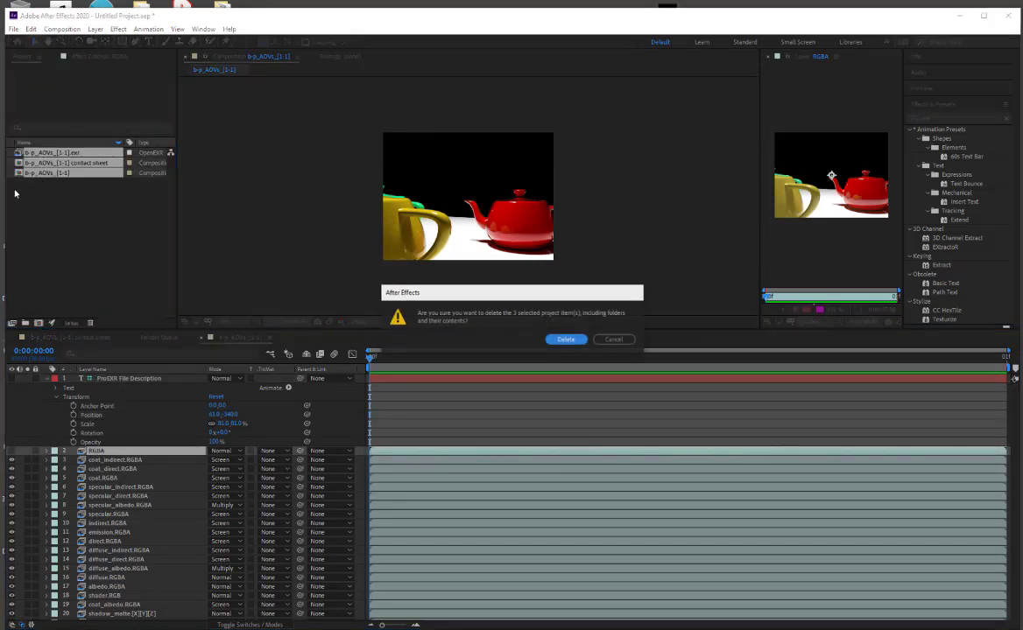
key(Return)
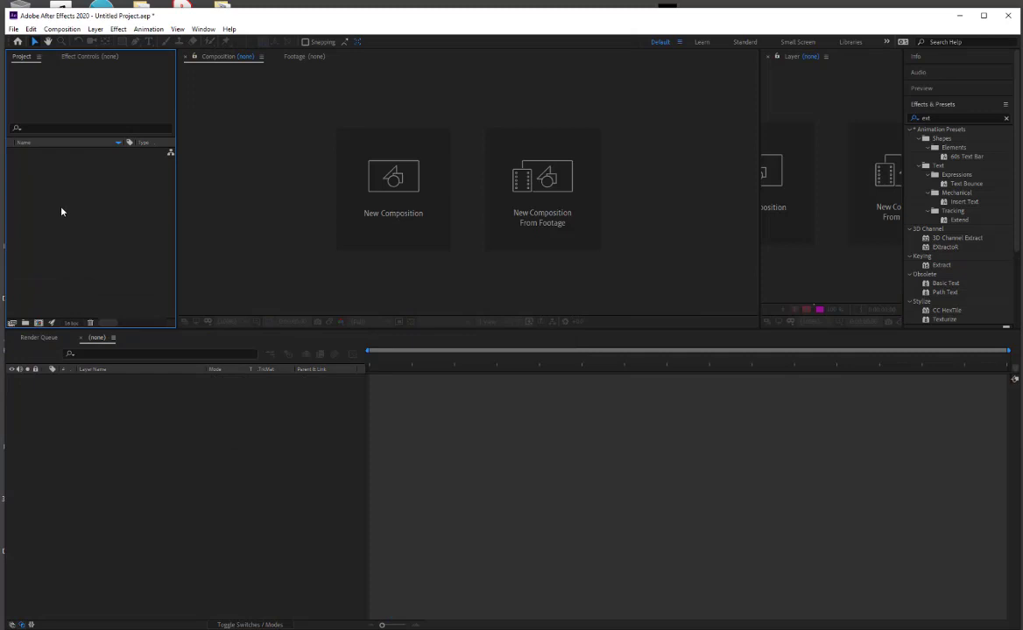
Import the b-p_AOVs_1 EXR from the aov3 folder as Footage, preview it, and build a composition from it.
right_click(72, 204)
mouse_move(105, 261)
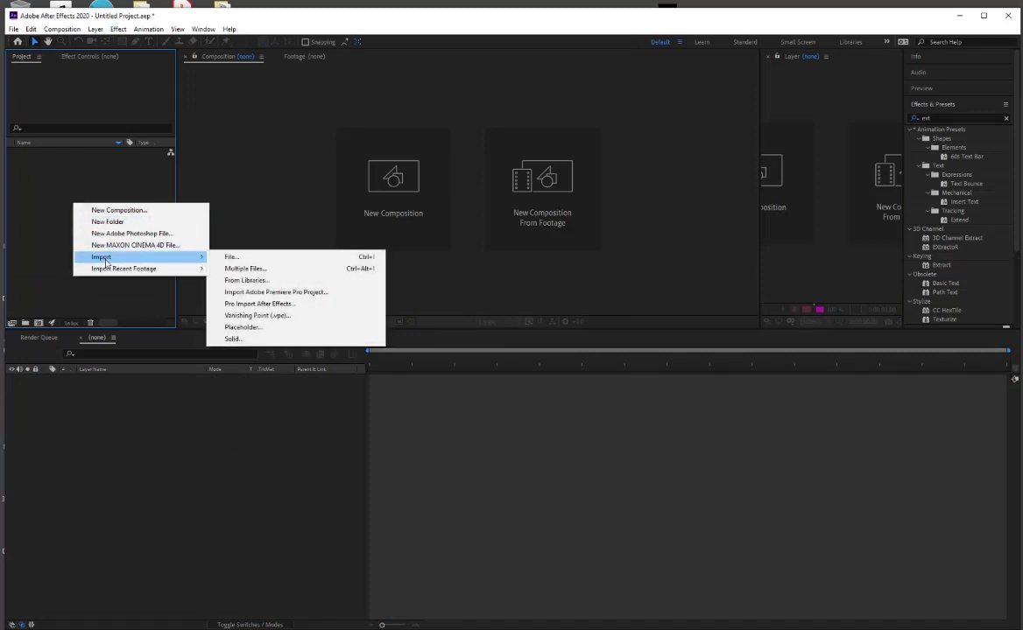
click(230, 257)
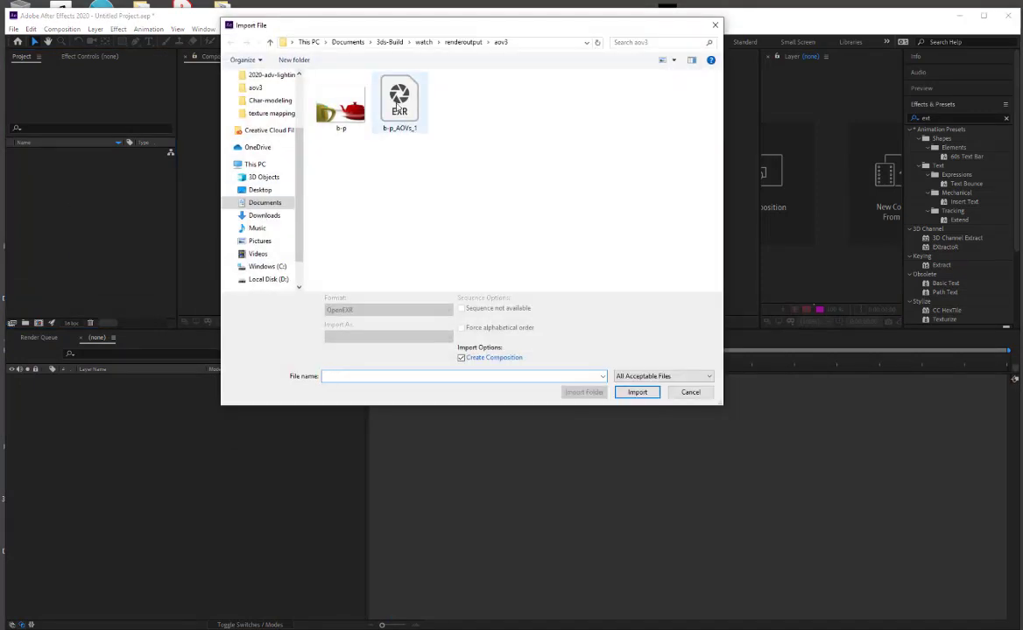
click(398, 104)
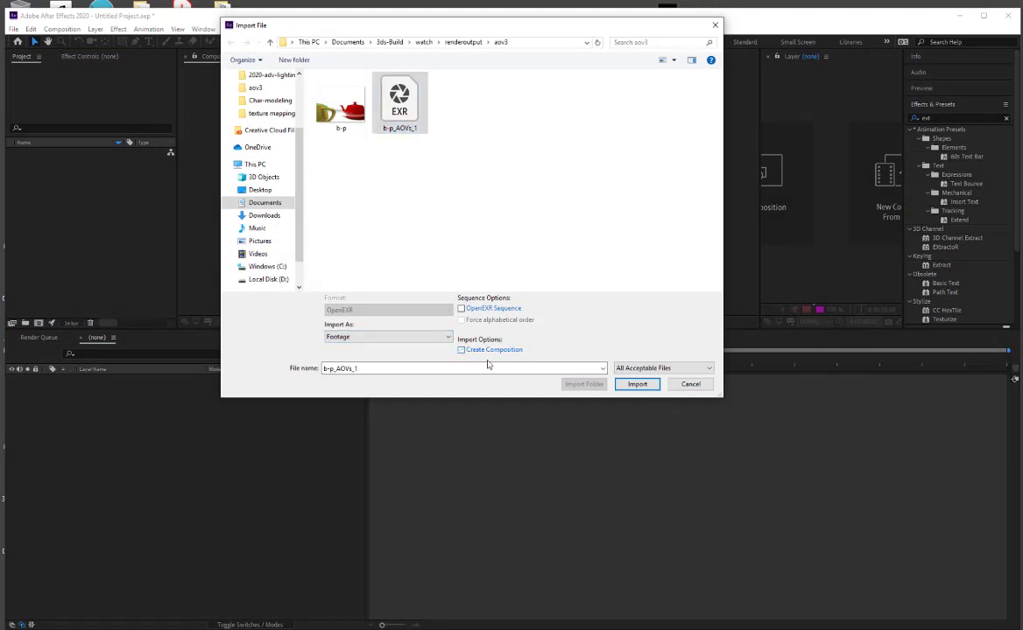
click(636, 383)
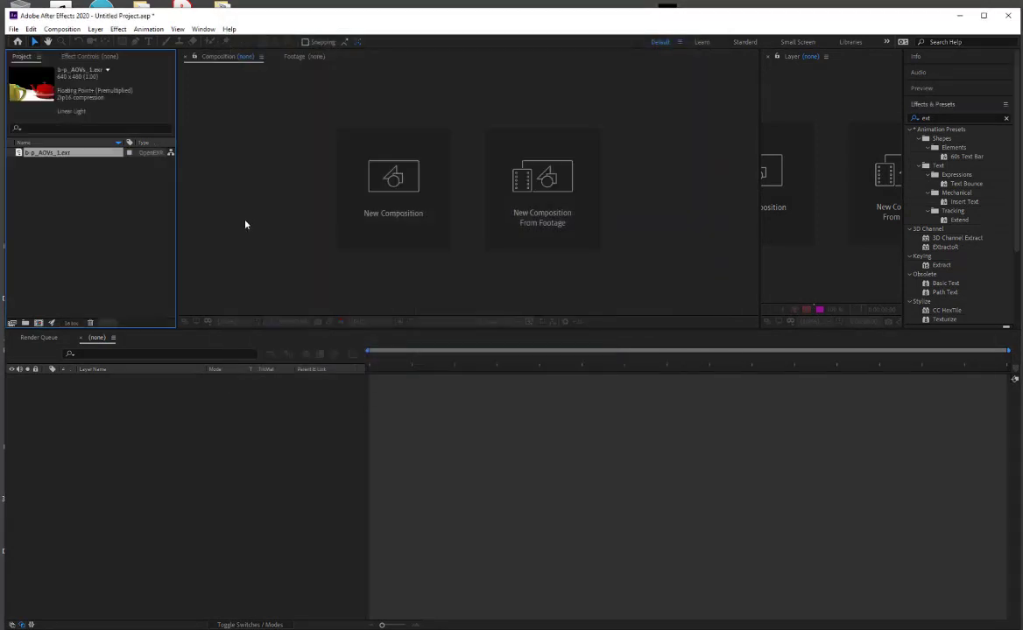
double_click(18, 154)
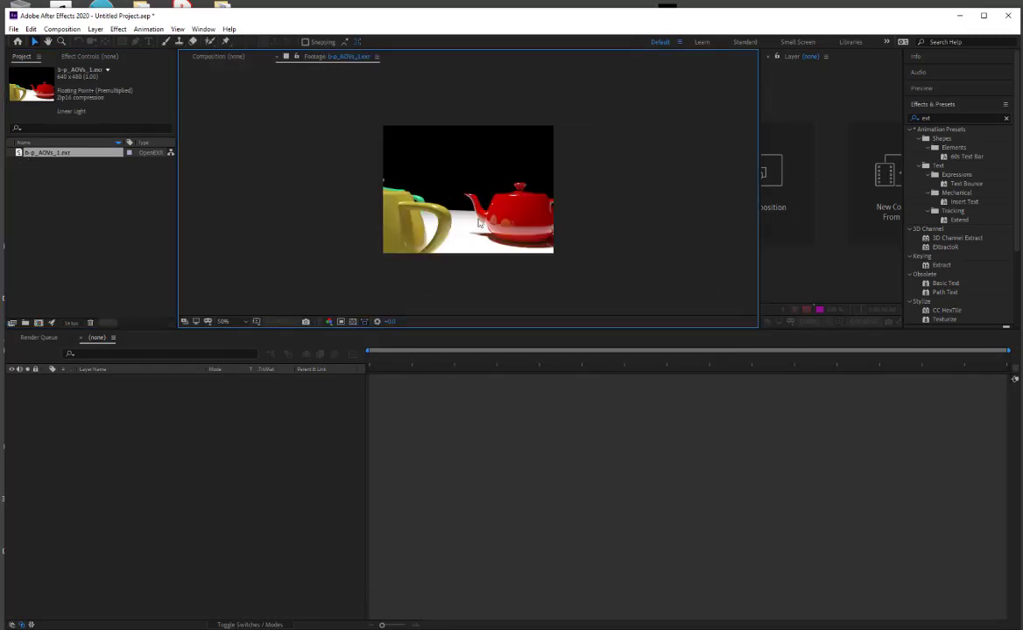
drag(18, 153, 108, 405)
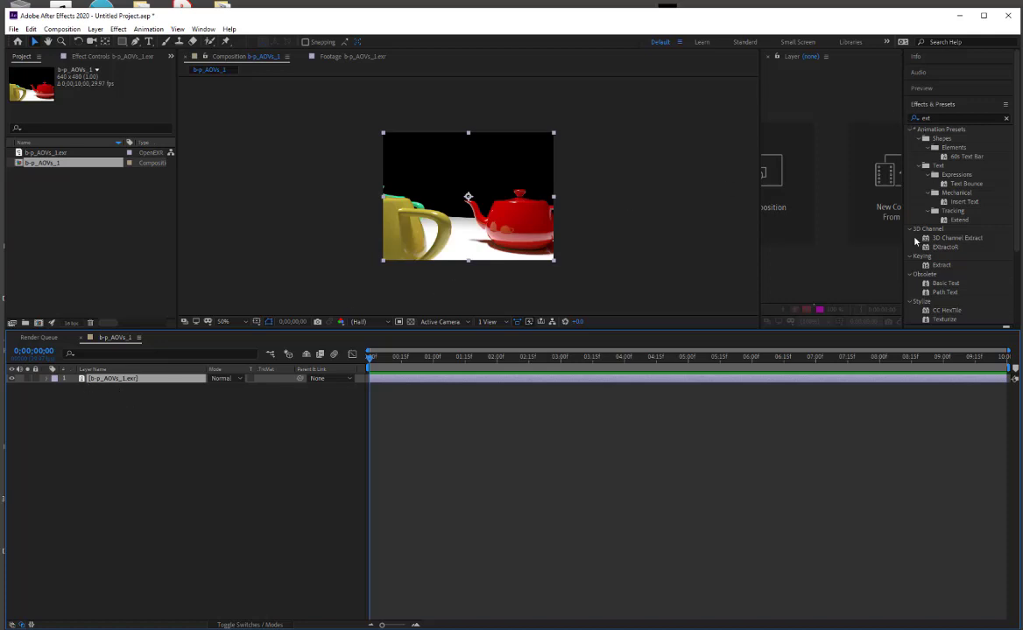
Apply EXtractoR to the b-p_AOVs_1.exr layer and set its Layers option to diffuse.
drag(928, 248, 117, 384)
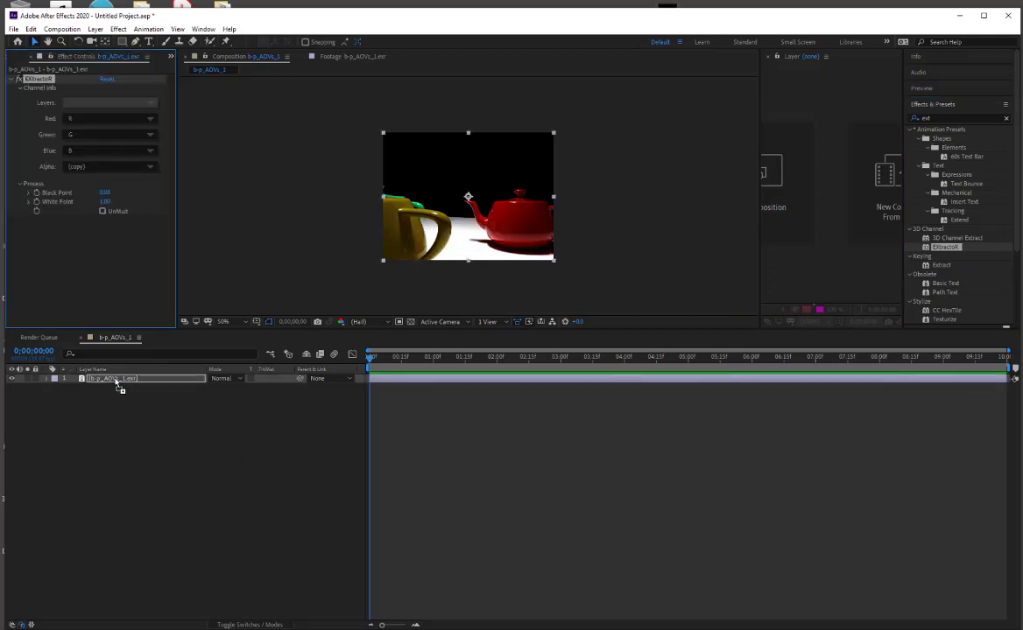
click(122, 104)
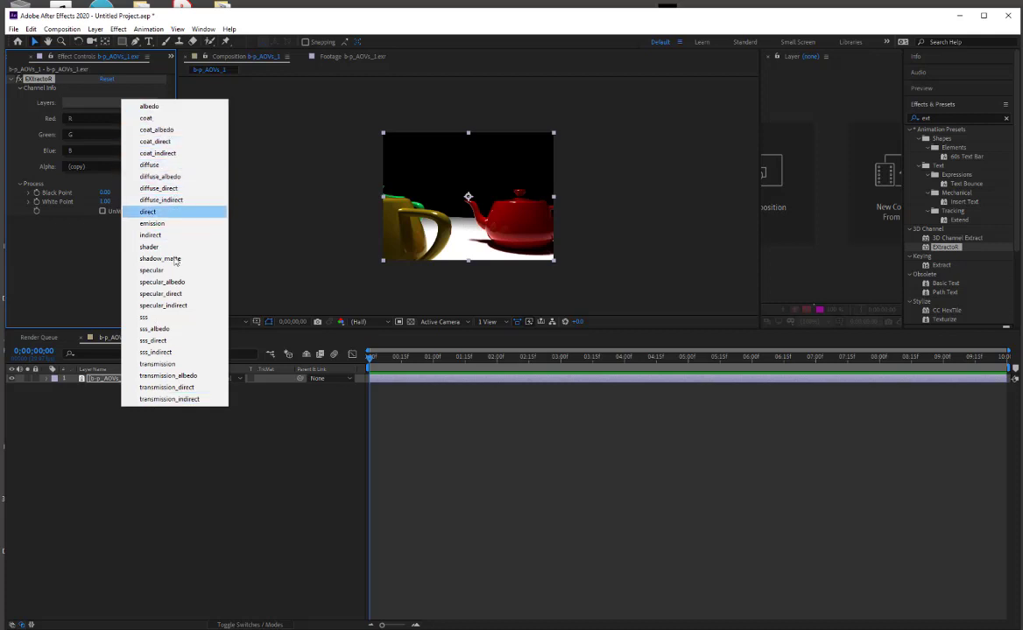
click(156, 164)
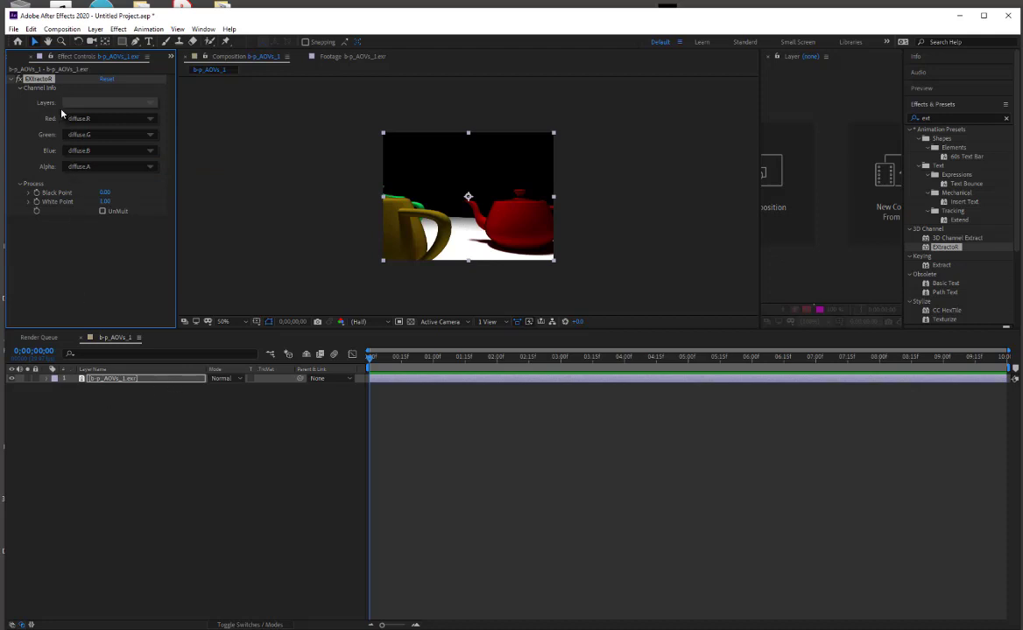
Add a second b-p_AOVs_1.exr layer above the first and extract its coat_indirect pass with EXtractoR.
click(17, 56)
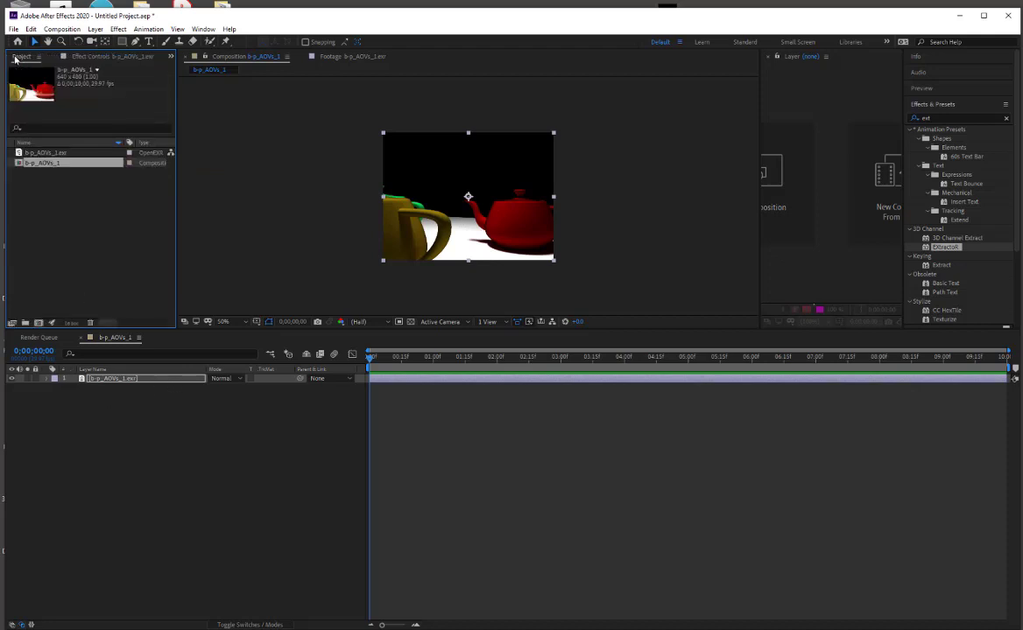
drag(32, 153, 81, 377)
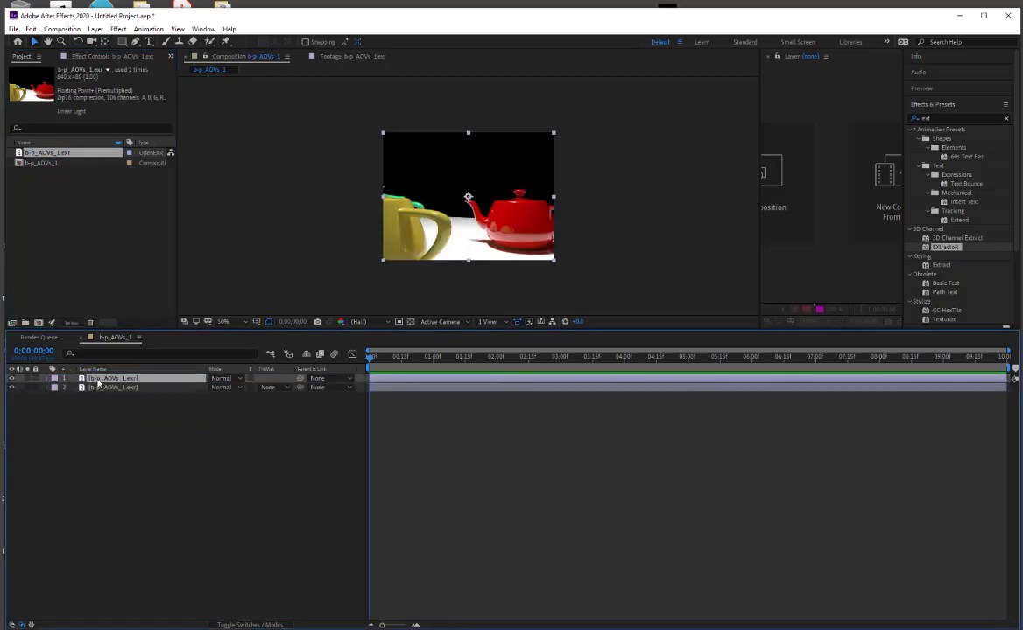
drag(930, 249, 84, 381)
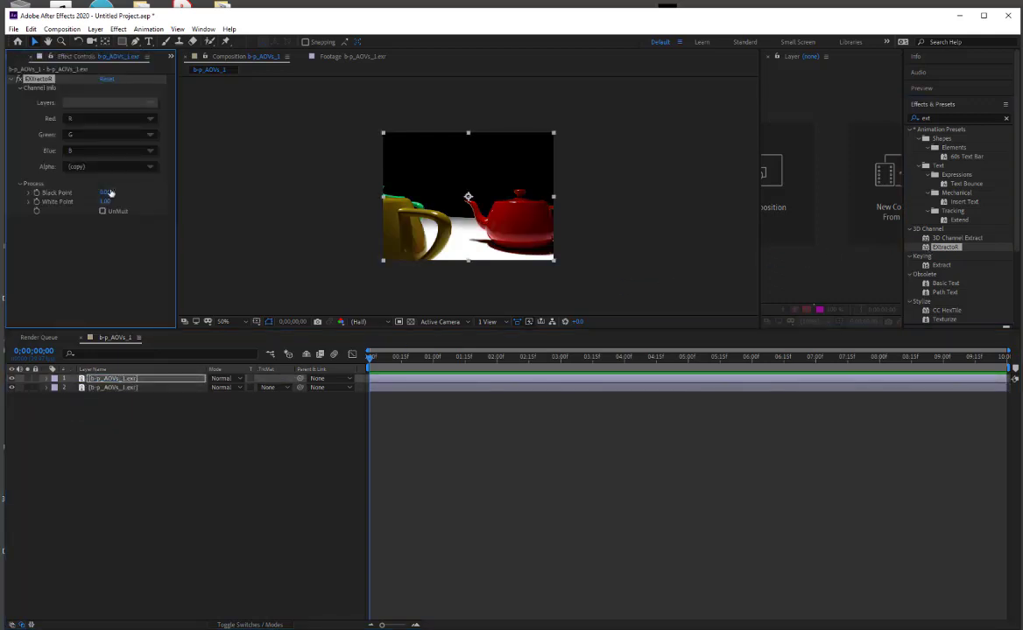
click(123, 105)
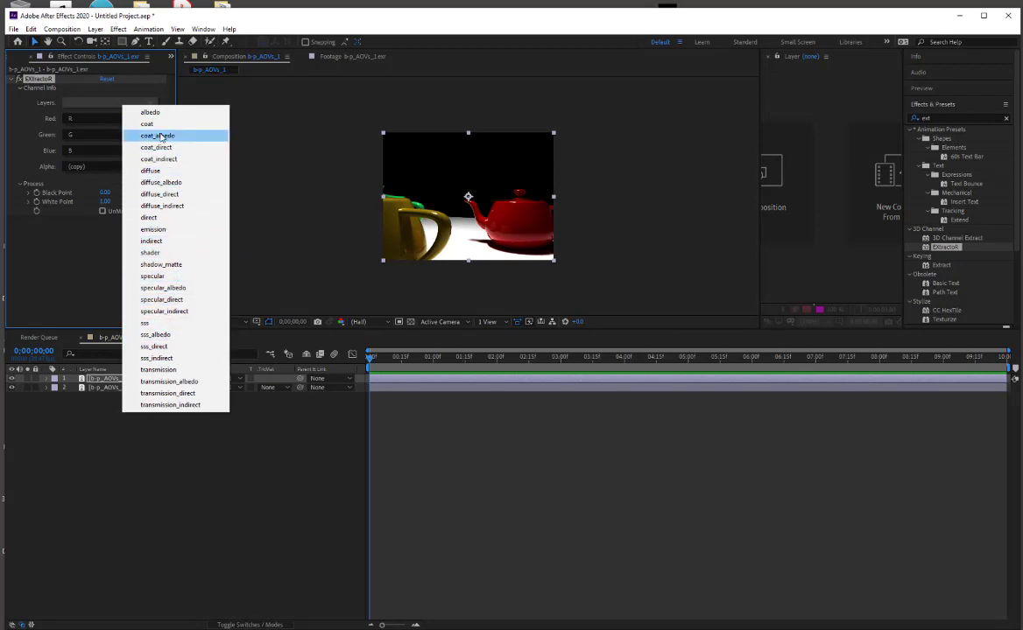
click(143, 159)
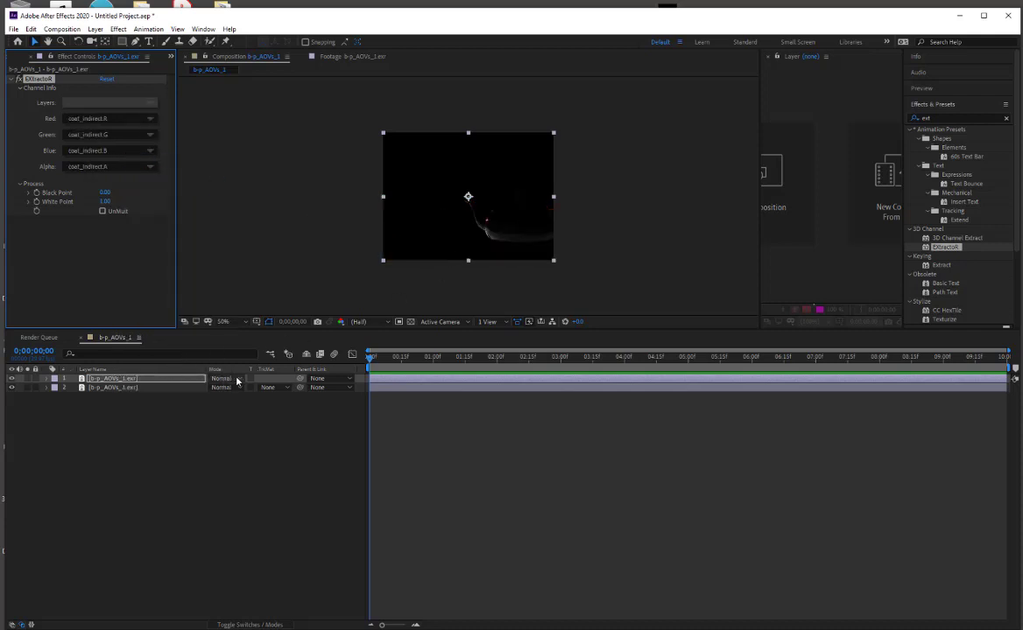
Set the blending mode of the upper coat_indirect layer to Screen.
click(241, 380)
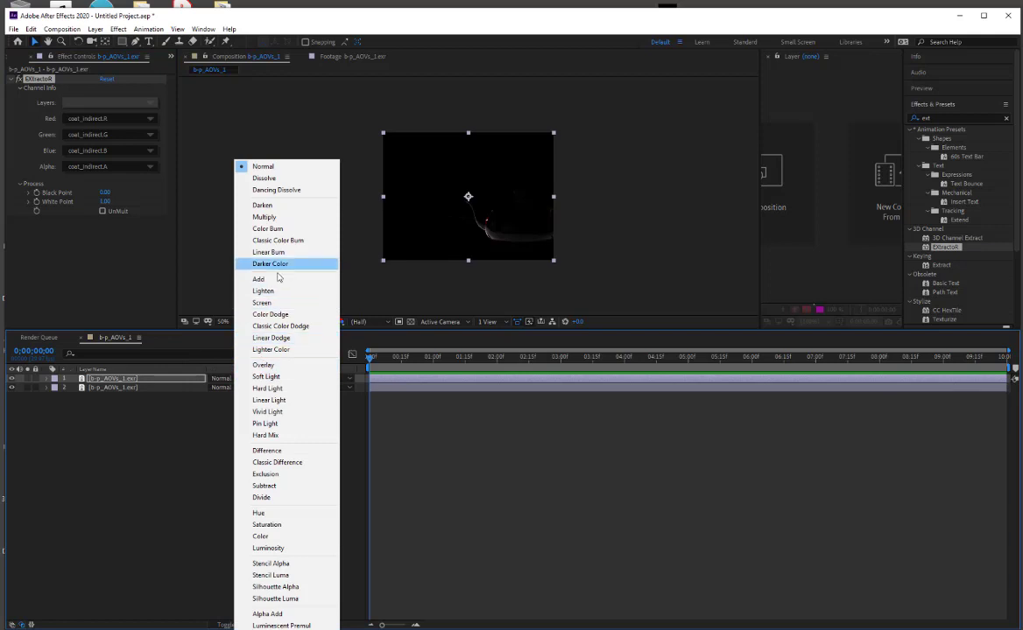
click(280, 304)
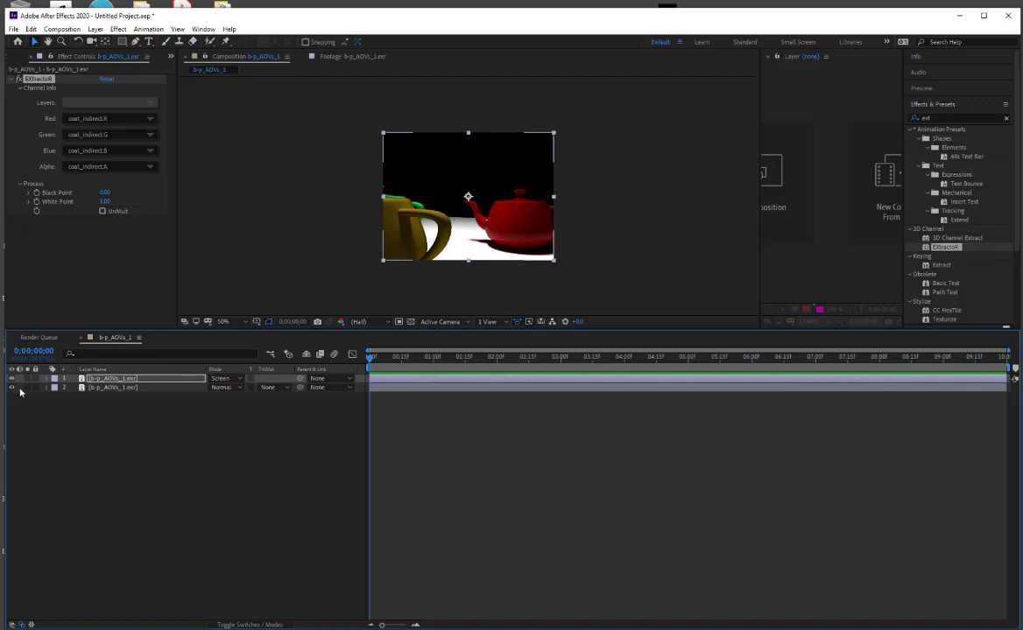
Add a third b-p_AOVs_1.exr layer at the top of the composition and apply EXtractoR to it.
click(14, 57)
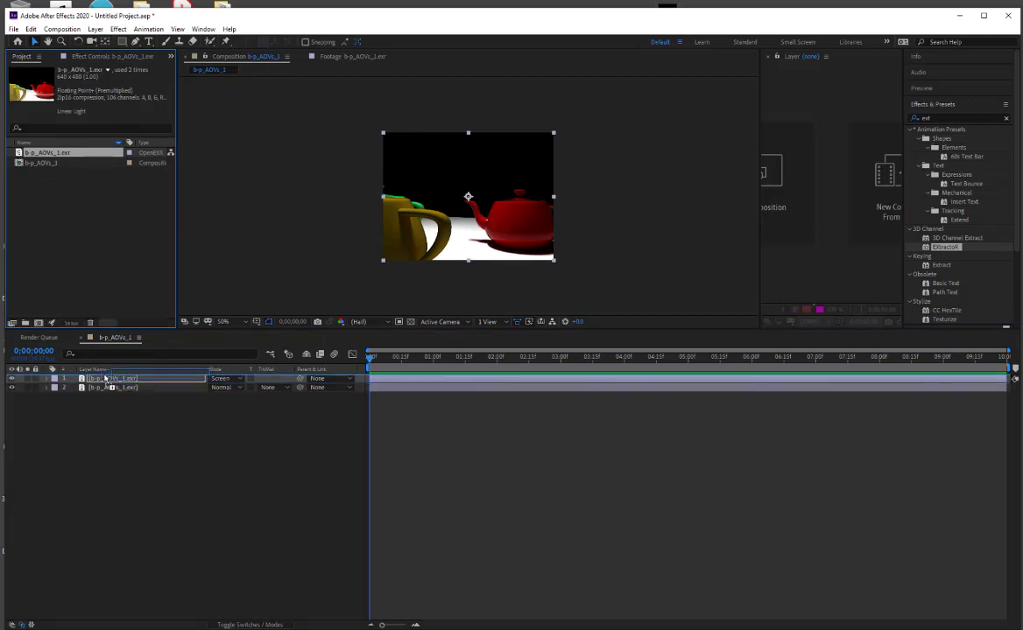
drag(104, 379, 373, 373)
drag(945, 247, 124, 379)
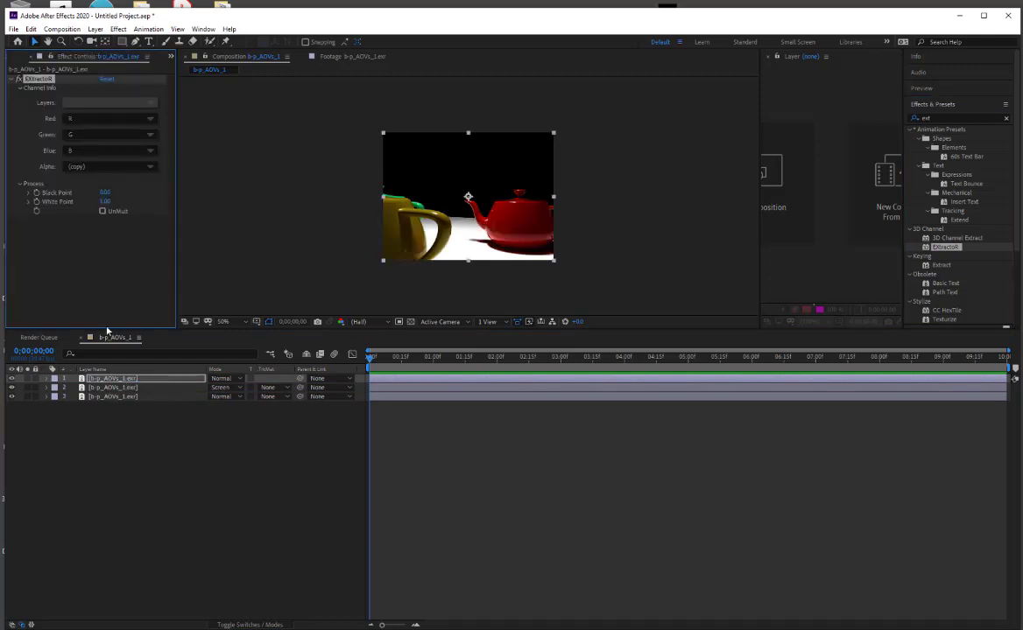
Extract the specular_indirect pass on the top b-p_AOVs_1.exr layer and set its blending mode to Screen.
click(85, 107)
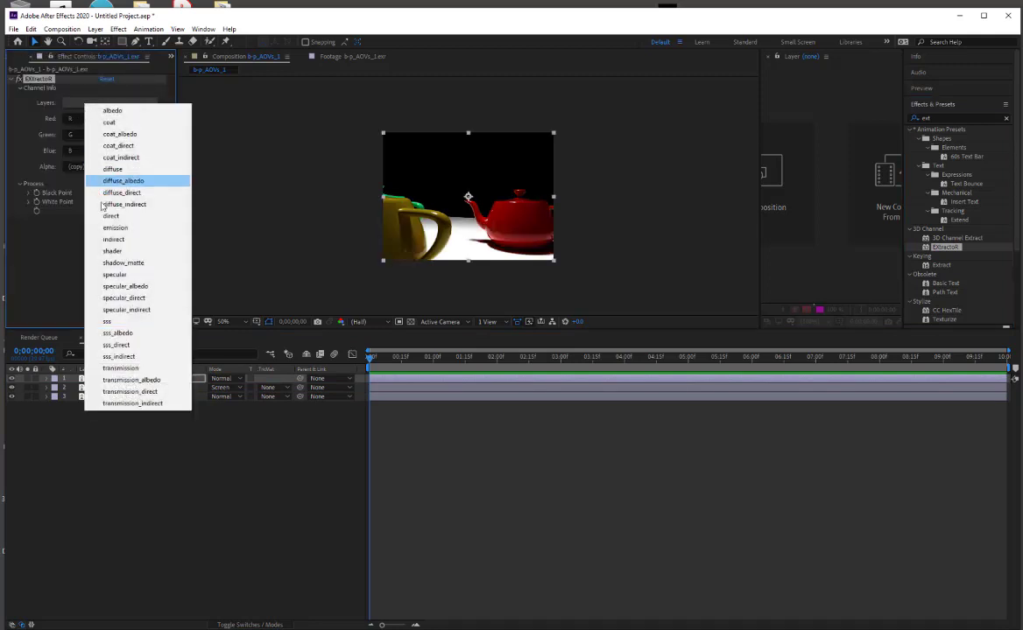
click(109, 310)
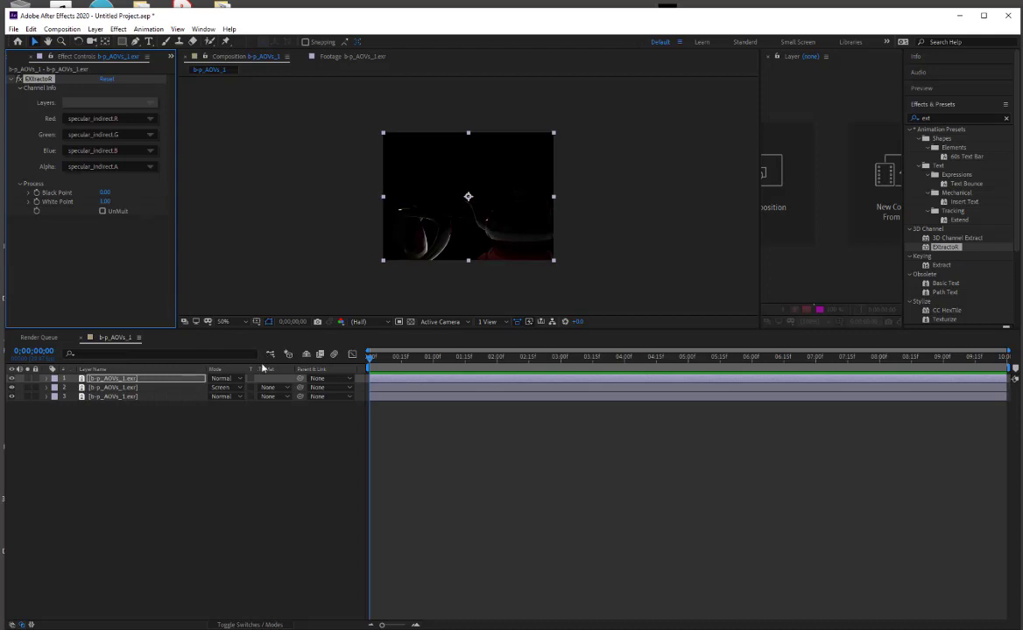
click(226, 379)
click(256, 304)
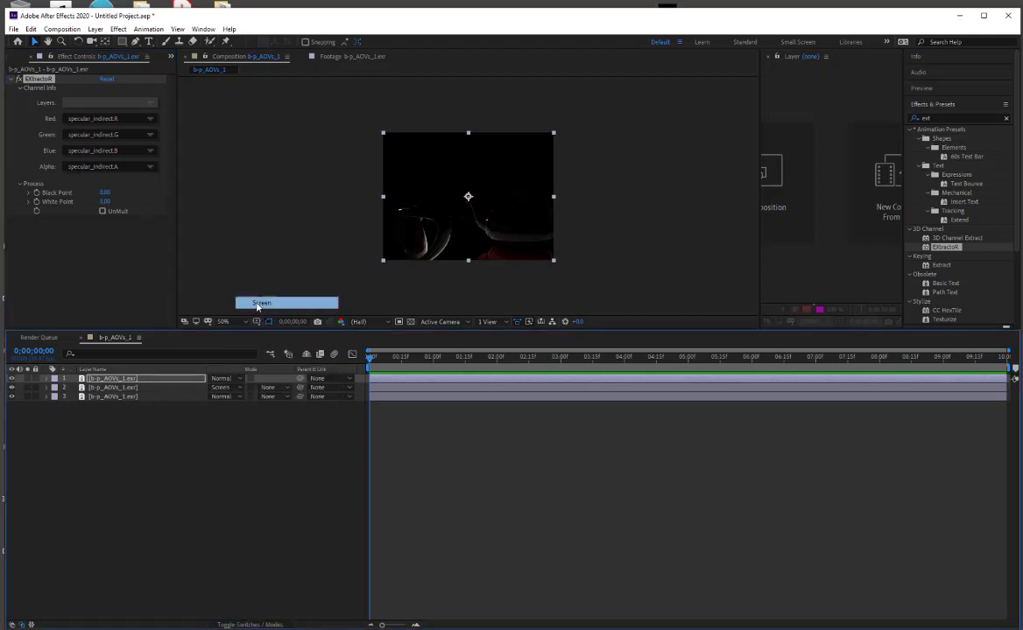